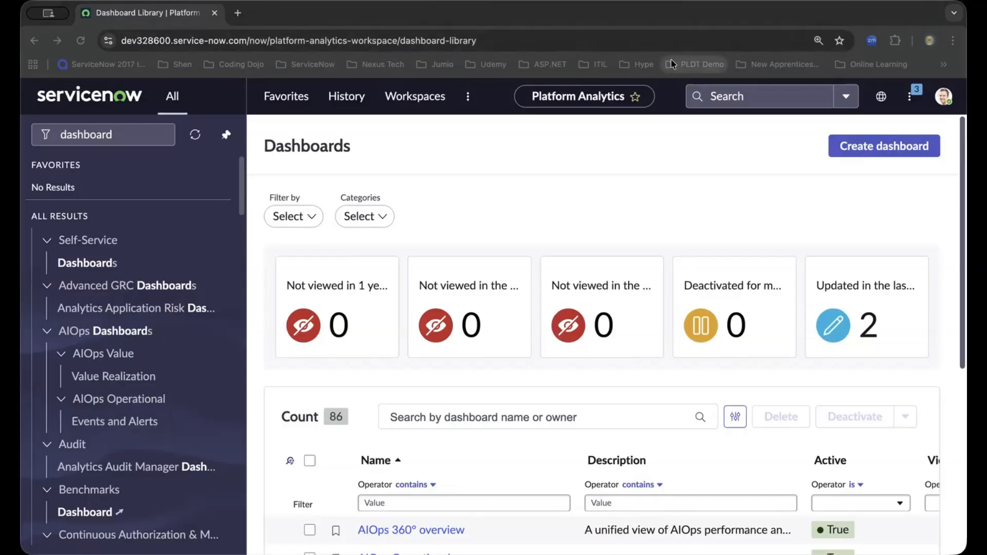
{"action": "left_click", "coordinate": [544, 157]}
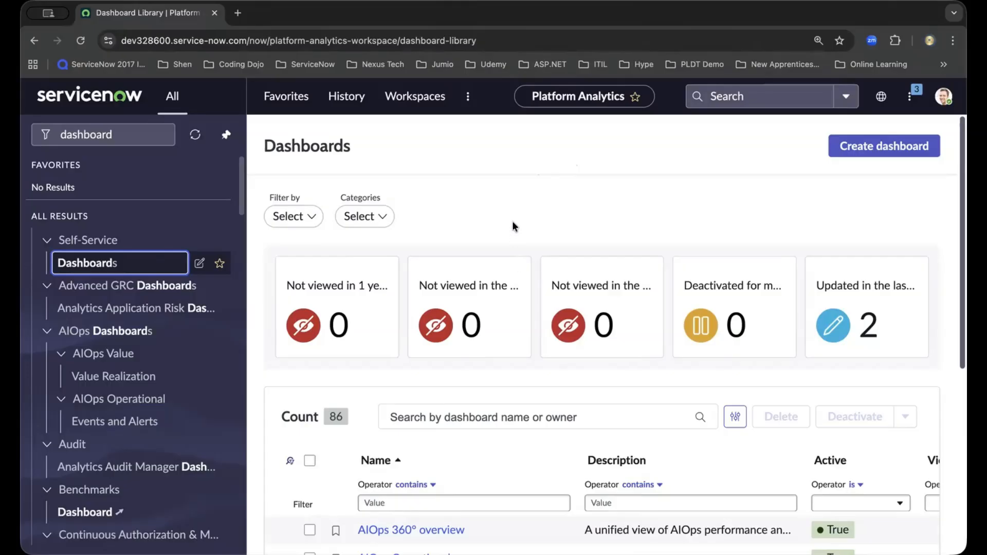
{"action": "left_click_drag", "start_coordinate": [513, 228], "coordinate": [563, 243]}
{"action": "left_click_drag", "start_coordinate": [652, 251], "coordinate": [668, 250]}
{"action": "mouse_move", "coordinate": [514, 216]}
{"action": "left_mouse_down"}
{"action": "mouse_move", "coordinate": [682, 215]}
{"action": "mouse_move", "coordinate": [680, 237]}
{"action": "mouse_move", "coordinate": [556, 243]}
{"action": "mouse_move", "coordinate": [587, 218]}
{"action": "mouse_move", "coordinate": [664, 222]}
{"action": "left_mouse_up"}
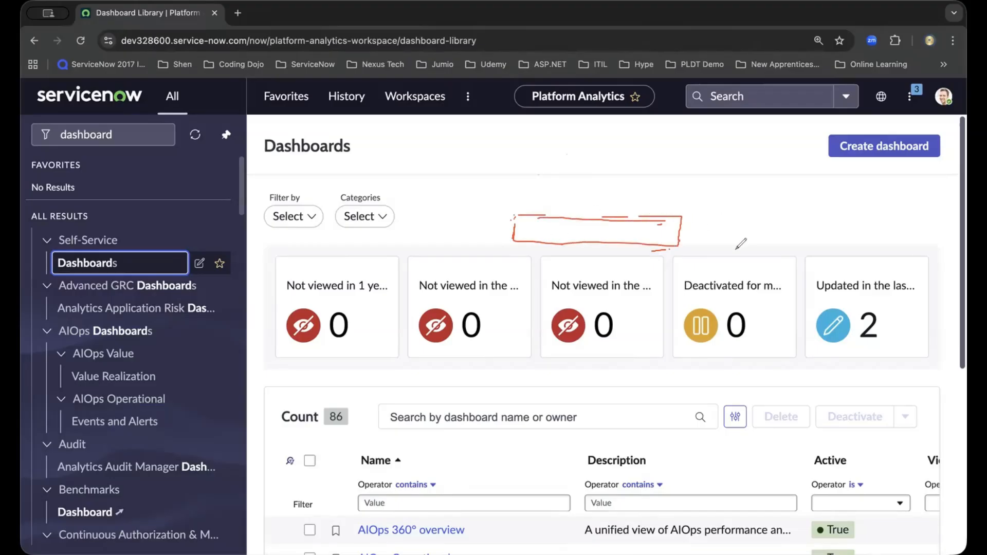
{"action": "left_click_drag", "start_coordinate": [674, 235], "coordinate": [713, 235]}
{"action": "mouse_move", "coordinate": [524, 177]}
{"action": "left_mouse_down"}
{"action": "mouse_move", "coordinate": [524, 197]}
{"action": "mouse_move", "coordinate": [556, 197]}
{"action": "left_mouse_up"}
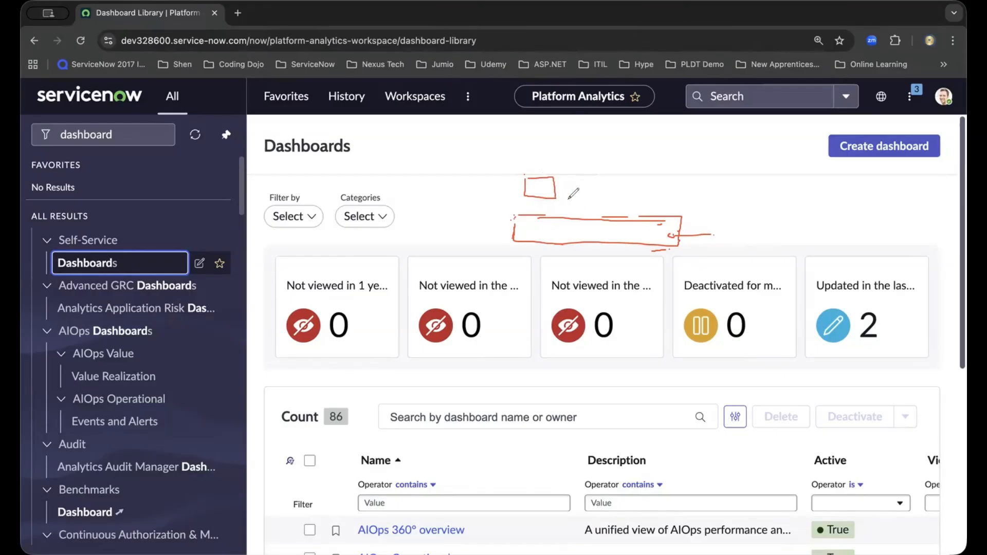
{"action": "mouse_move", "coordinate": [563, 180]}
{"action": "left_mouse_down"}
{"action": "mouse_move", "coordinate": [626, 194]}
{"action": "mouse_move", "coordinate": [617, 183]}
{"action": "left_mouse_up"}
{"action": "left_click", "coordinate": [579, 182]}
{"action": "left_click", "coordinate": [645, 189]}
{"action": "left_click", "coordinate": [638, 195]}
{"action": "left_click_drag", "start_coordinate": [520, 188], "coordinate": [438, 186]}
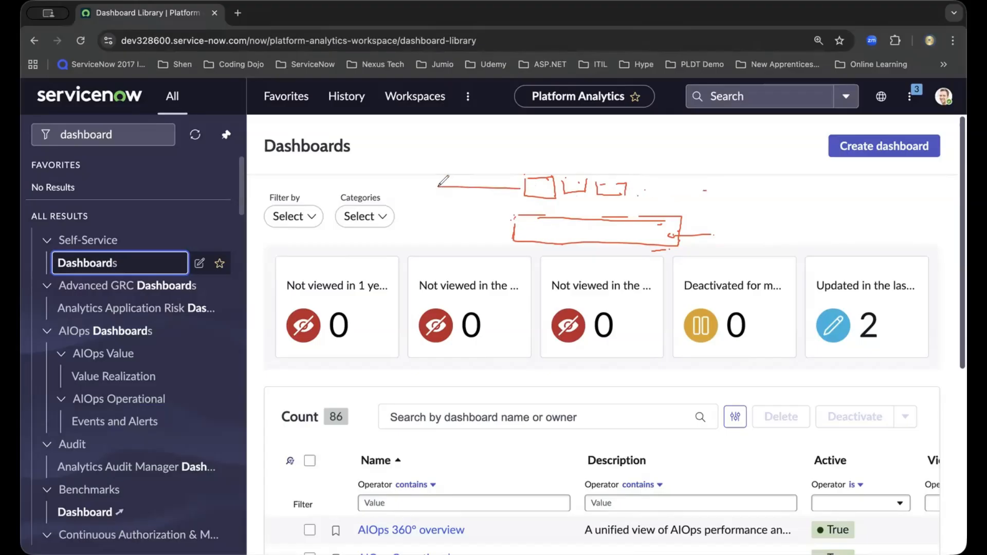
{"action": "mouse_move", "coordinate": [513, 182]}
{"action": "left_mouse_down"}
{"action": "mouse_move", "coordinate": [522, 187]}
{"action": "mouse_move", "coordinate": [511, 196]}
{"action": "left_mouse_up"}
{"action": "left_click_drag", "start_coordinate": [530, 183], "coordinate": [554, 172]}
{"action": "mouse_move", "coordinate": [849, 131]}
{"action": "left_mouse_down"}
{"action": "mouse_move", "coordinate": [836, 129]}
{"action": "mouse_move", "coordinate": [839, 160]}
{"action": "left_mouse_up"}
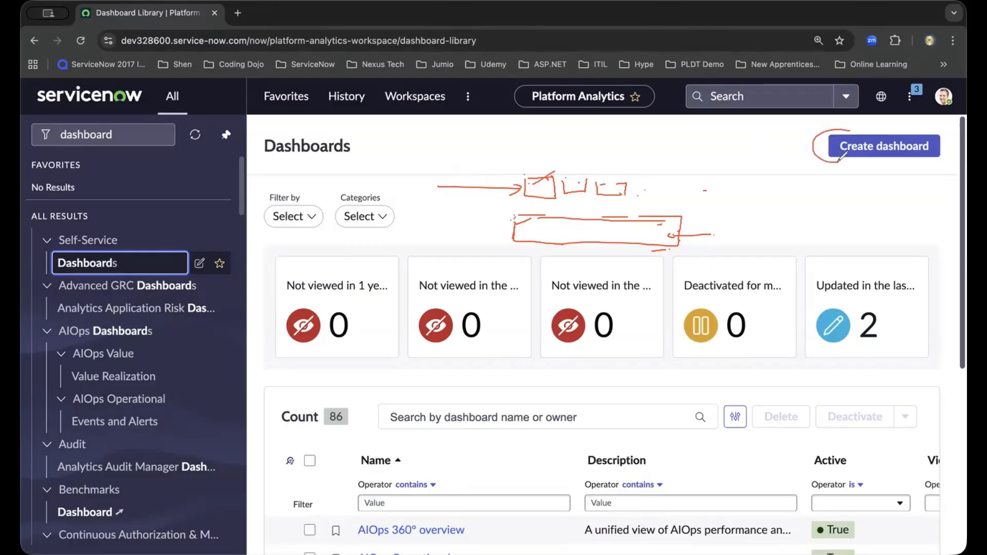
{"action": "left_click_drag", "start_coordinate": [578, 224], "coordinate": [610, 221]}
{"action": "left_click", "coordinate": [548, 180]}
{"action": "left_click", "coordinate": [550, 184]}
{"action": "left_click_drag", "start_coordinate": [675, 221], "coordinate": [691, 218]}
{"action": "left_click_drag", "start_coordinate": [613, 193], "coordinate": [645, 181]}
{"action": "mouse_move", "coordinate": [887, 88]}
{"action": "left_mouse_down"}
{"action": "mouse_move", "coordinate": [885, 101]}
{"action": "mouse_move", "coordinate": [880, 86]}
{"action": "left_mouse_up"}
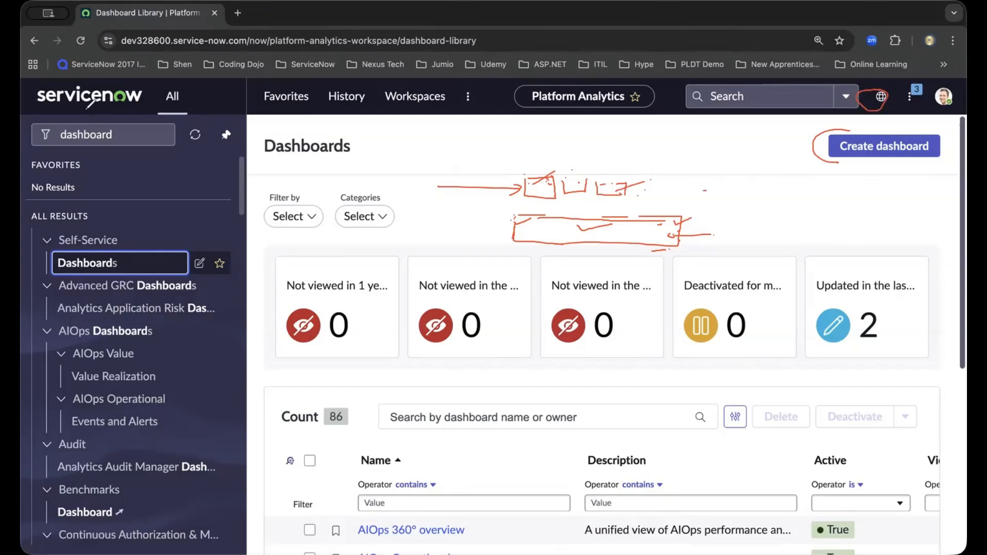
Step: Check the current application scope and look over the list of available scopes
{"action": "left_click", "coordinate": [881, 97]}
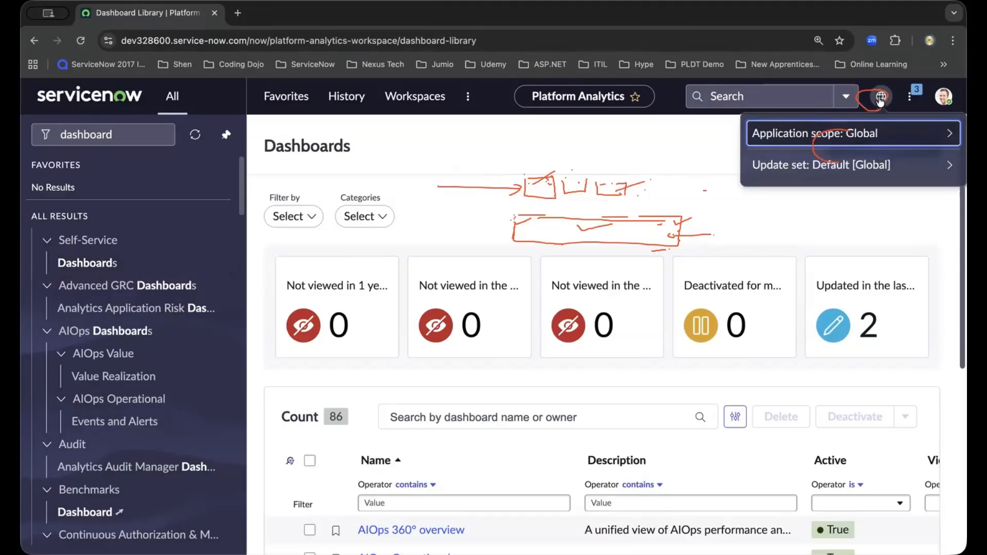
{"action": "left_click", "coordinate": [897, 136]}
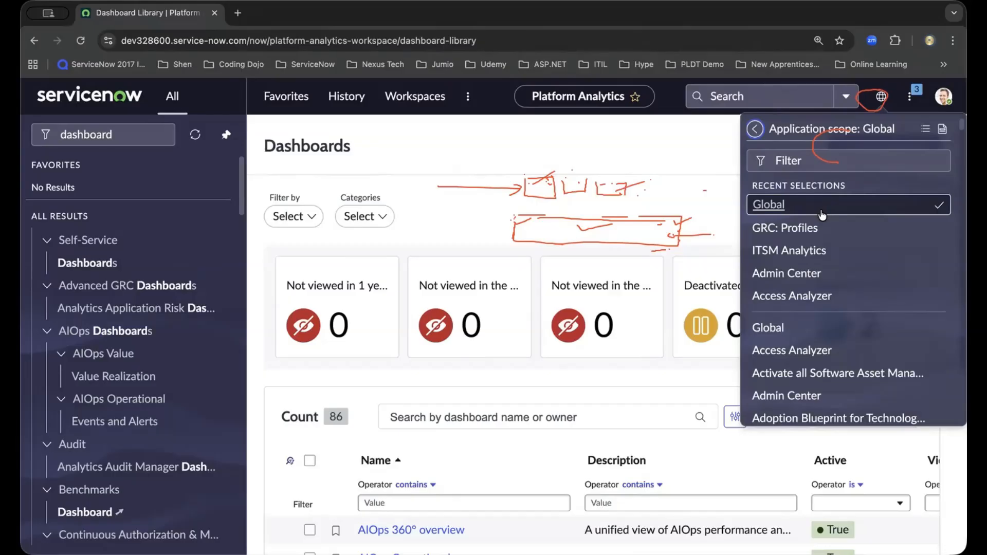
{"action": "left_click", "coordinate": [697, 144]}
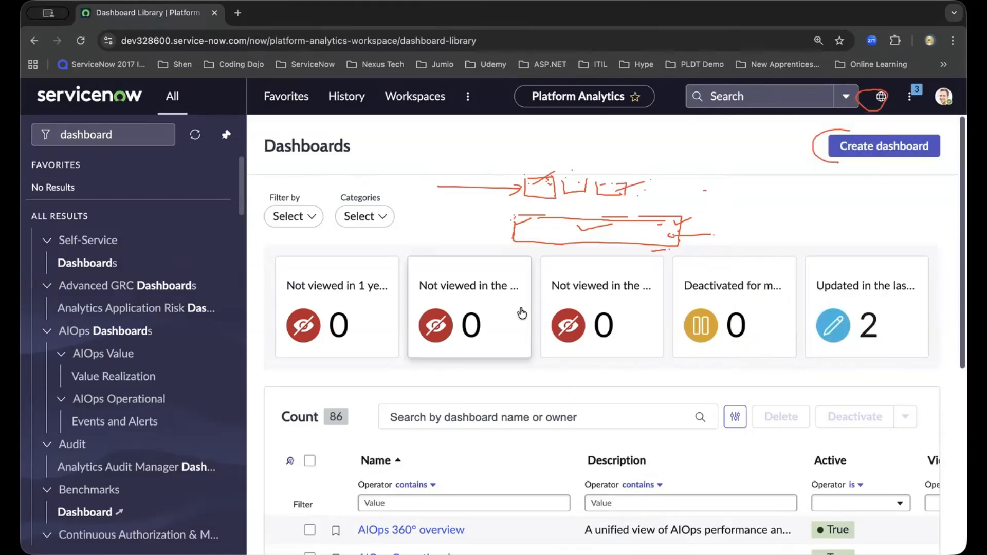
Step: Open the AIOps 360° overview dashboard from the dashboard list and put it in editing mode
{"action": "scroll", "coordinate": [520, 307], "scroll_direction": "down", "scroll_amount": 3}
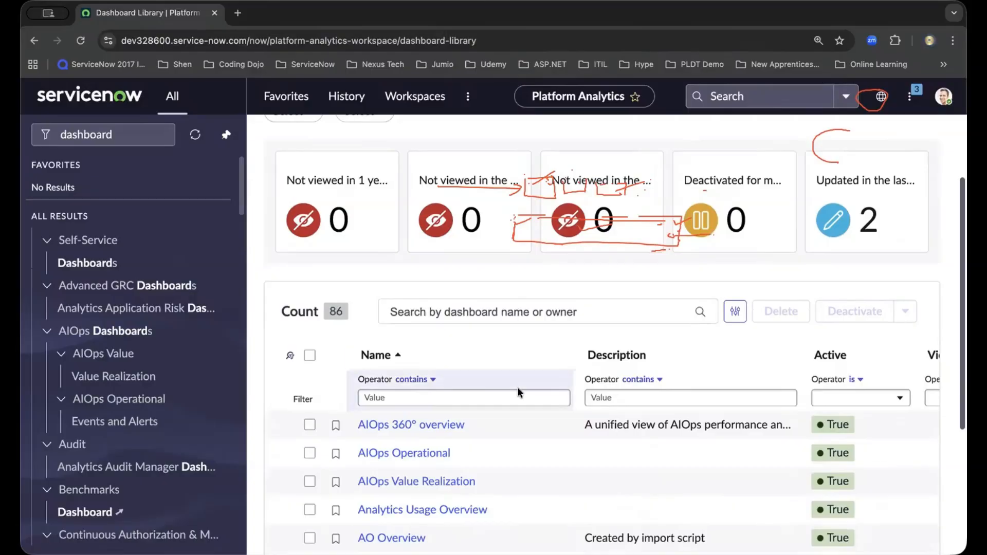
{"action": "left_click", "coordinate": [444, 427]}
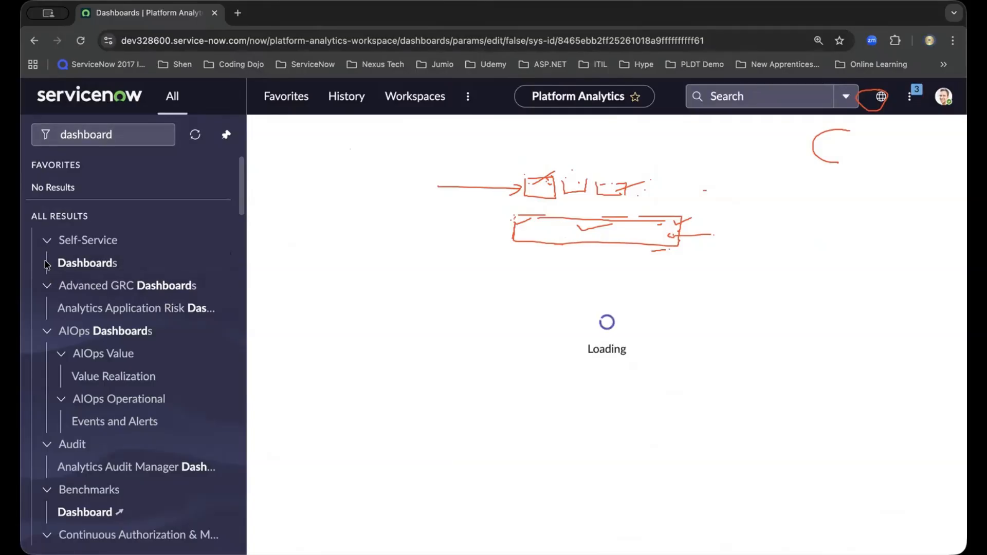
{"action": "left_click", "coordinate": [78, 362]}
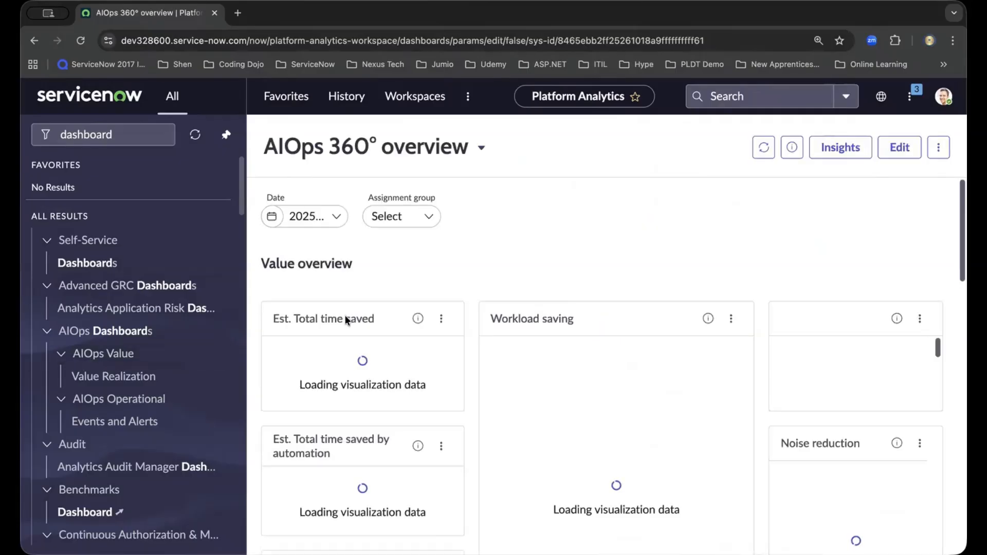
{"action": "left_click", "coordinate": [900, 149]}
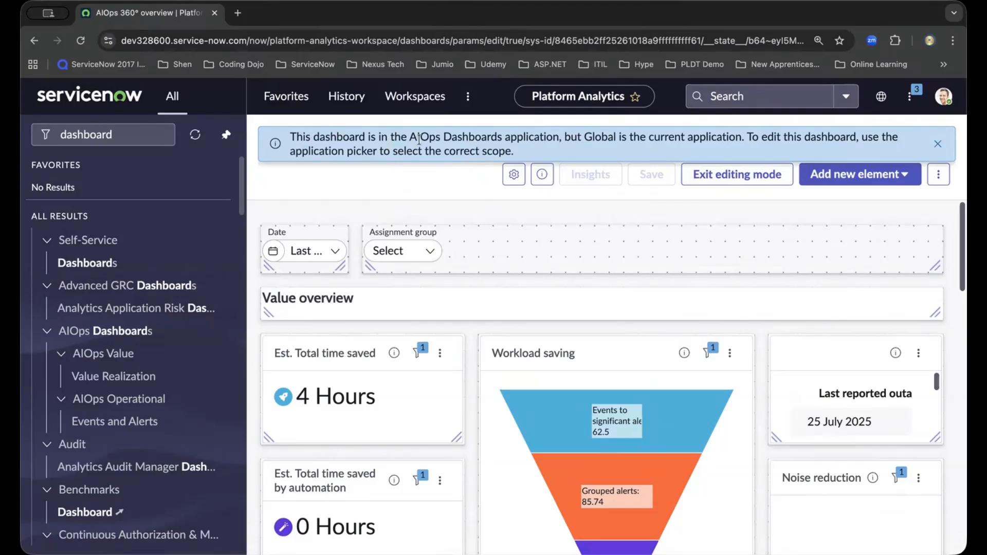
Step: Read which application the dashboard belongs to in the scope notice, and dismiss the notice
{"action": "left_click_drag", "start_coordinate": [585, 138], "coordinate": [611, 139]}
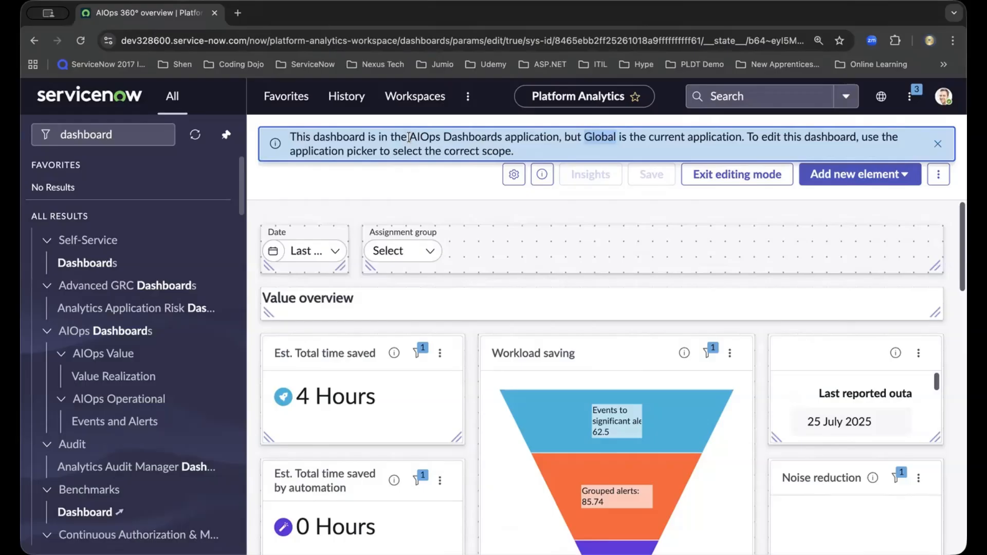
{"action": "left_click_drag", "start_coordinate": [409, 137], "coordinate": [502, 138]}
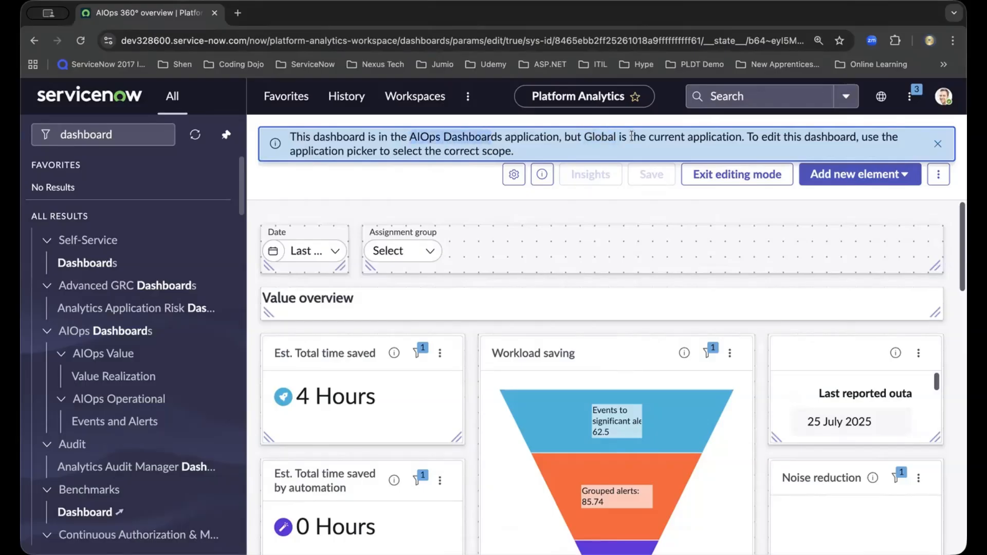
{"action": "left_click", "coordinate": [882, 96]}
{"action": "left_click", "coordinate": [939, 143]}
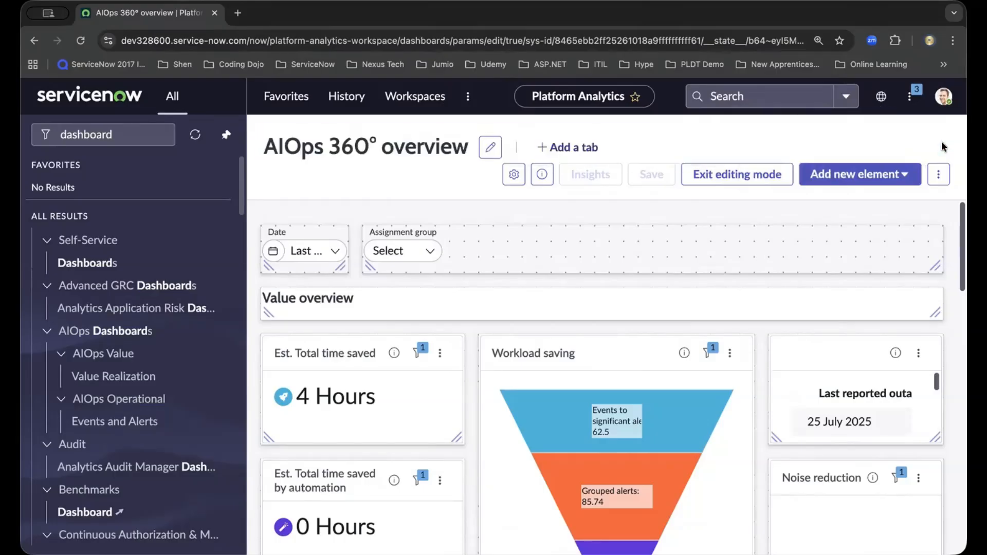
Step: Switch the application scope to AIOps Dashboards and restart editing mode on the dashboard
{"action": "left_click", "coordinate": [884, 99]}
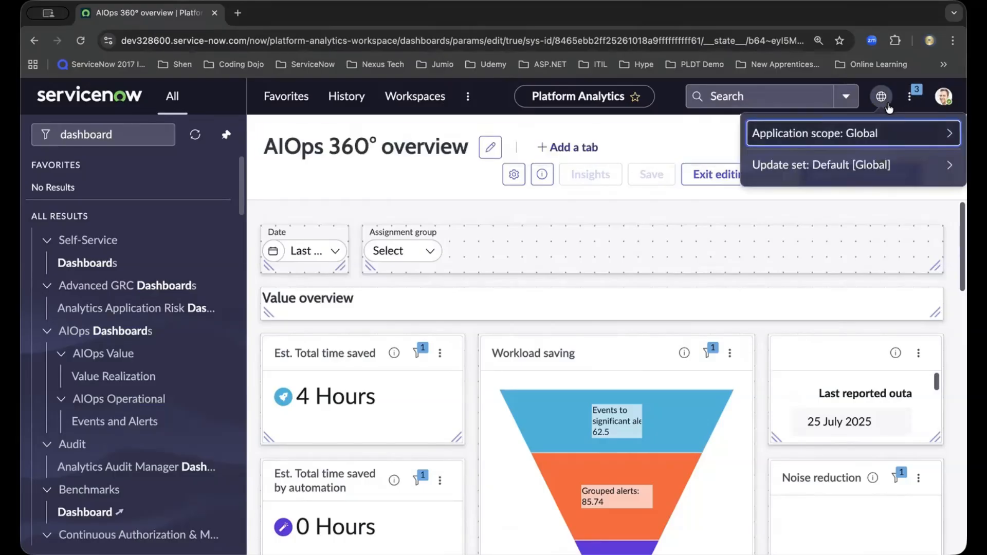
{"action": "left_click", "coordinate": [943, 133]}
{"action": "type", "text": "aiop"}
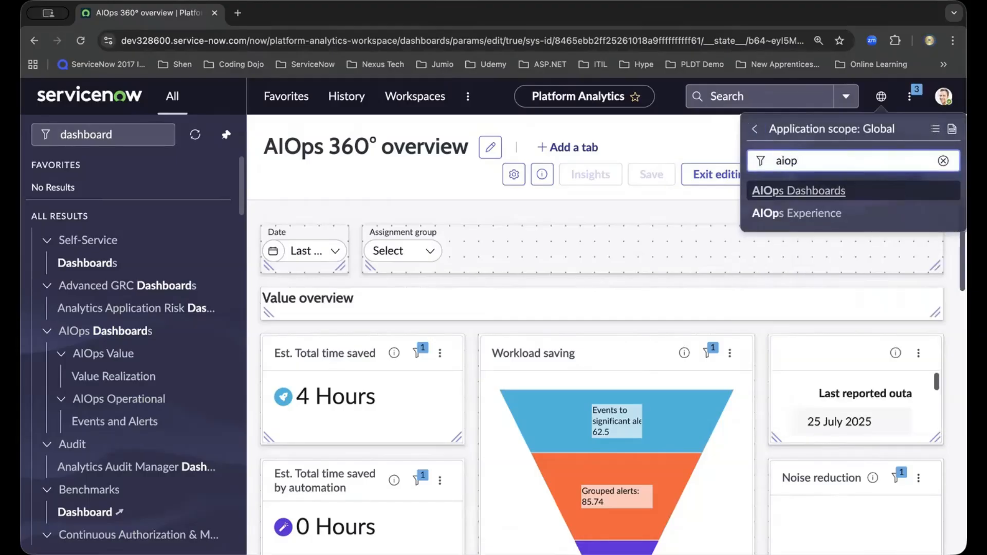
{"action": "double_click", "coordinate": [826, 198]}
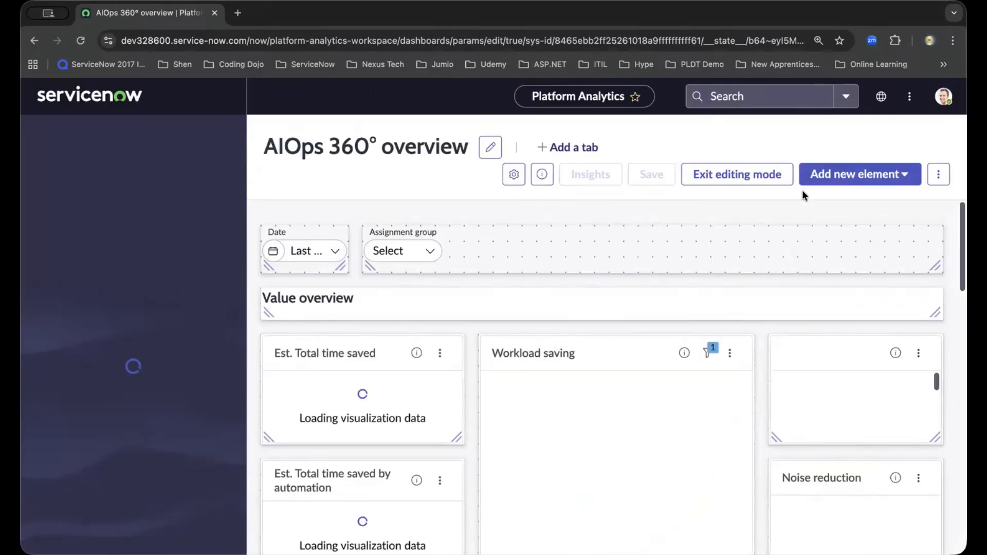
{"action": "left_click", "coordinate": [723, 180]}
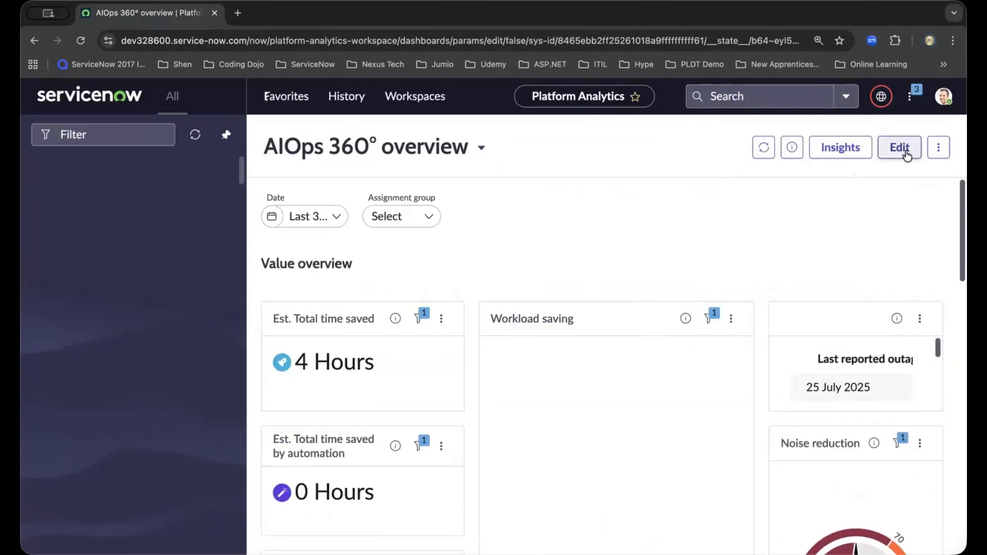
{"action": "left_click", "coordinate": [906, 153]}
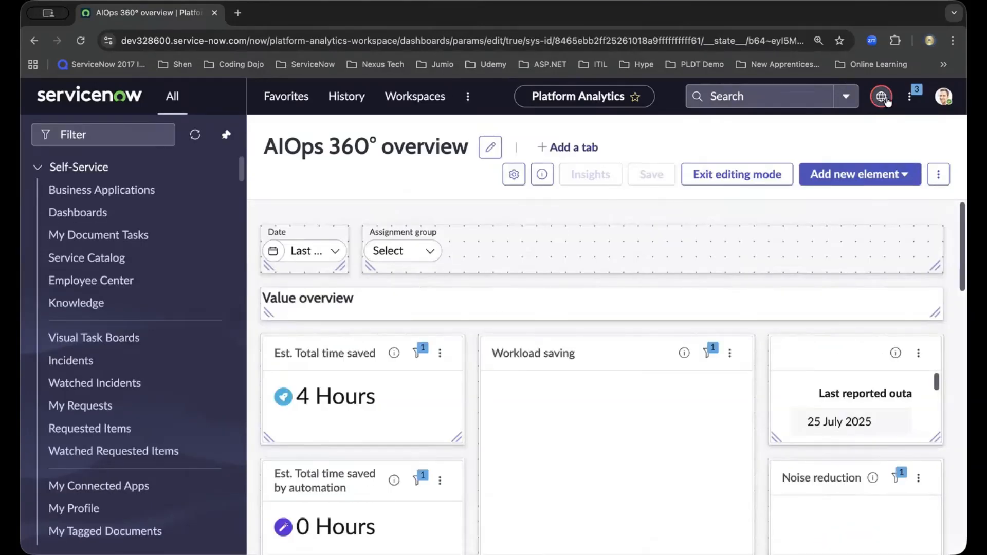
{"action": "mouse_move", "coordinate": [890, 102]}
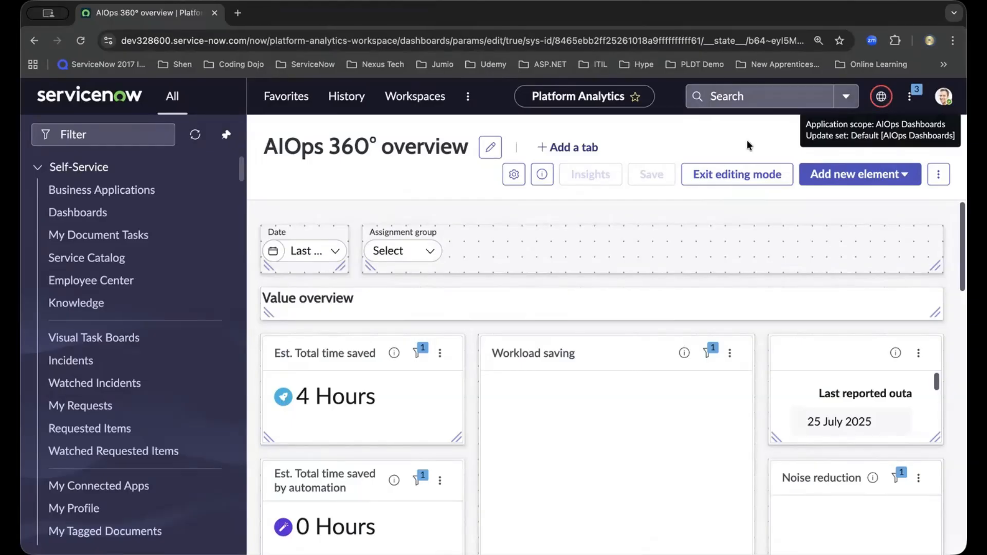
Step: Delete the Assignment group filter from the dashboard, save the change and leave editing mode
{"action": "left_click", "coordinate": [690, 249]}
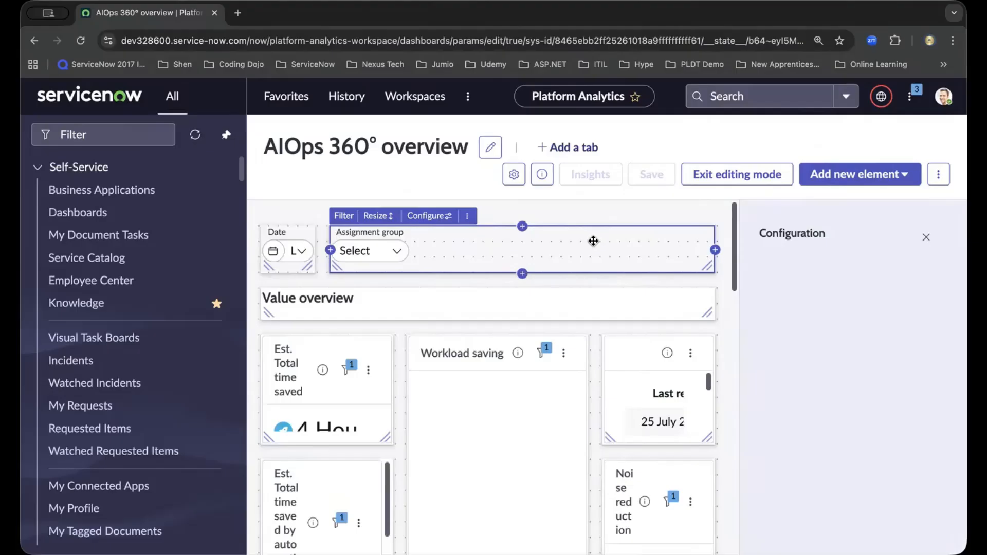
{"action": "left_click", "coordinate": [468, 218]}
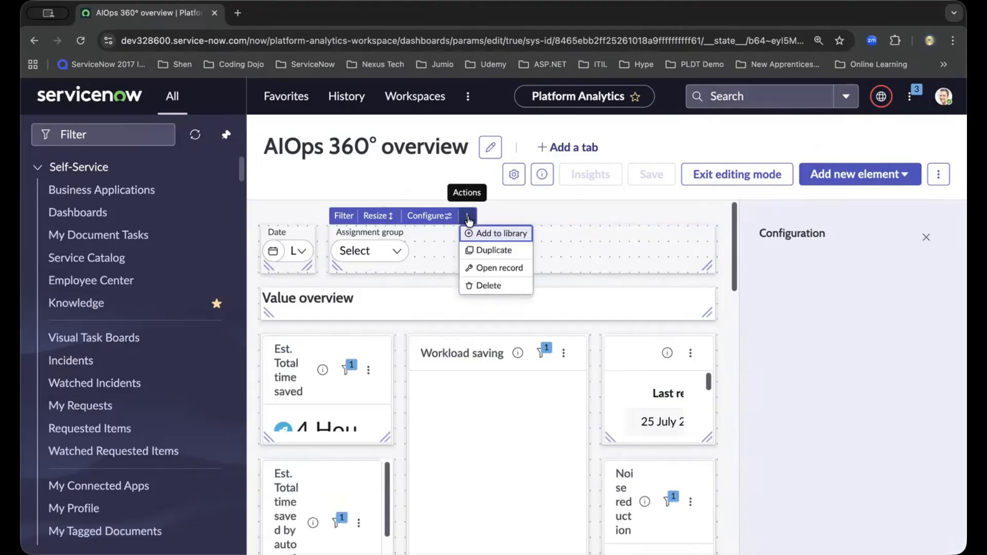
{"action": "left_click", "coordinate": [486, 288]}
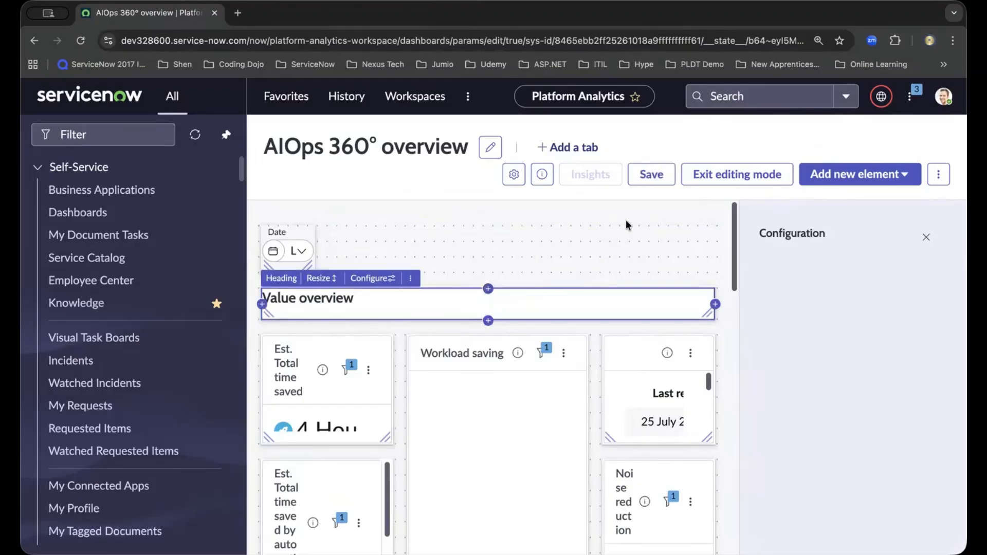
{"action": "left_click", "coordinate": [651, 178]}
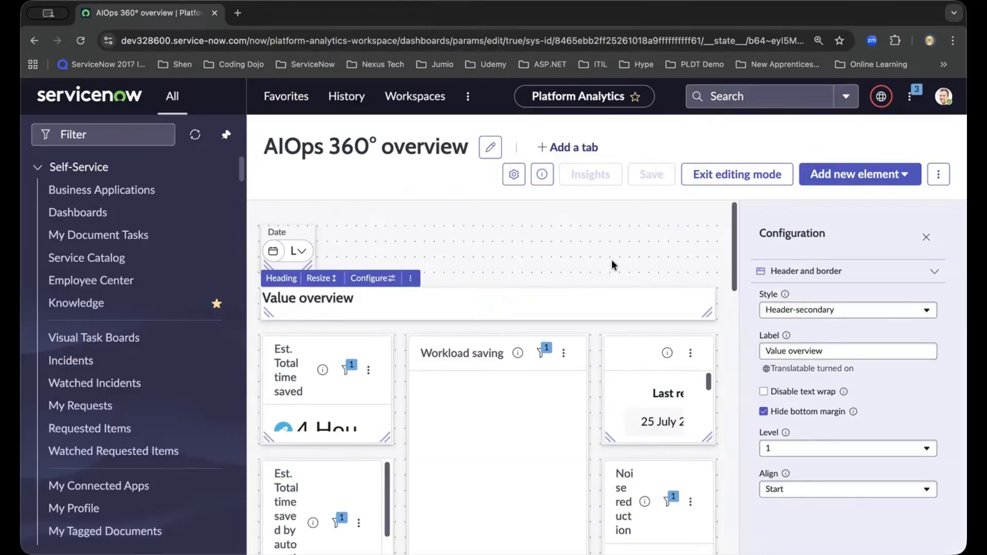
{"action": "left_click", "coordinate": [710, 175]}
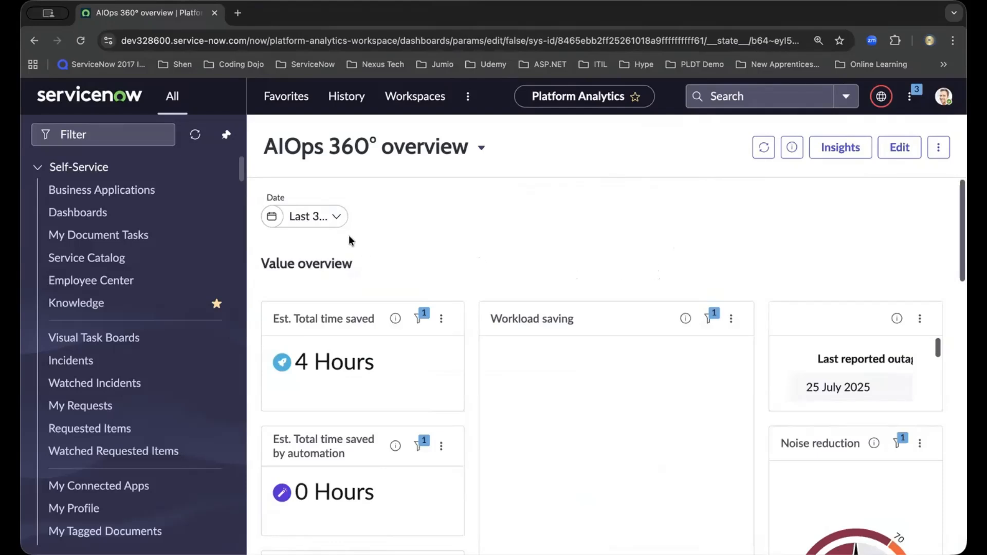
Step: Delete the Date filter above the Value overview heading, save the dashboard and exit editing mode
{"action": "left_click", "coordinate": [335, 218]}
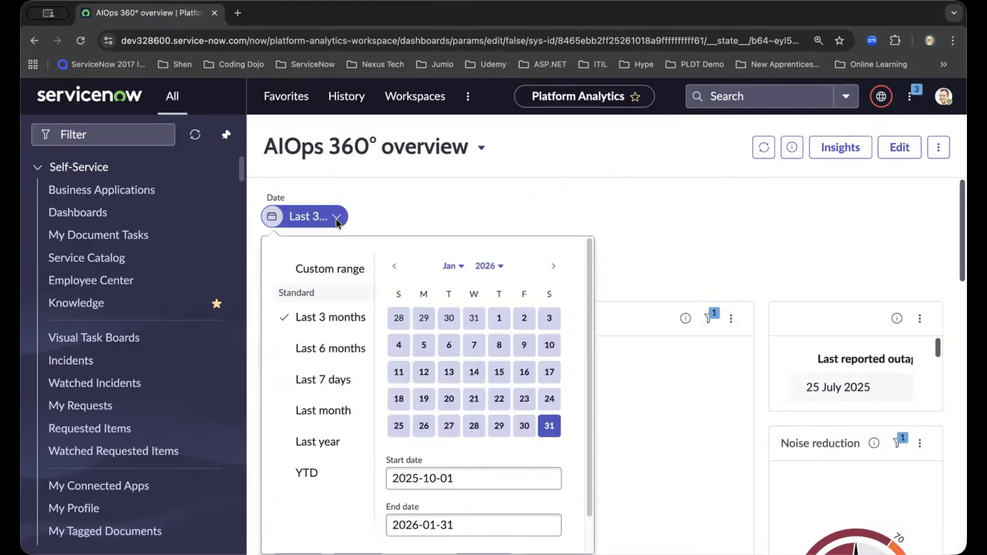
{"action": "left_click", "coordinate": [337, 220]}
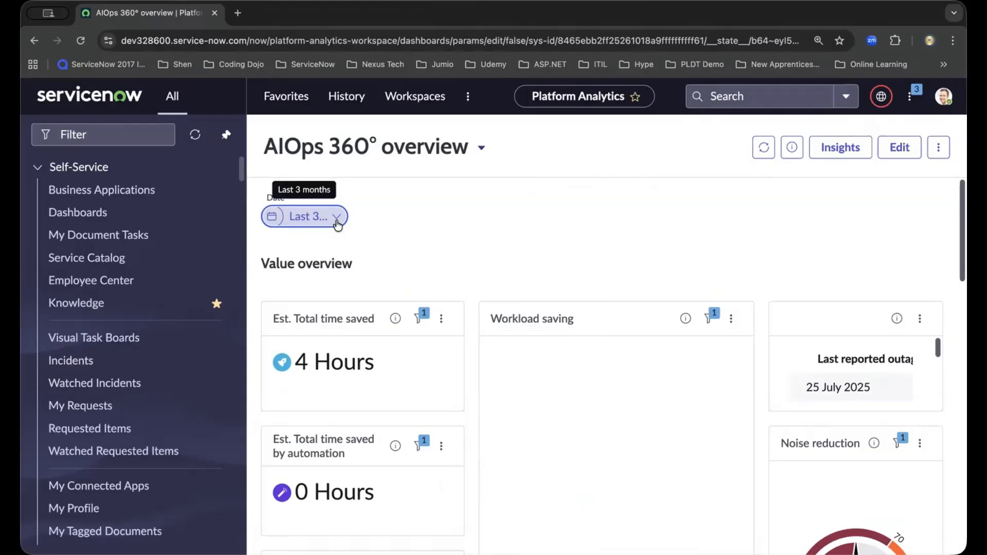
{"action": "left_click", "coordinate": [899, 147]}
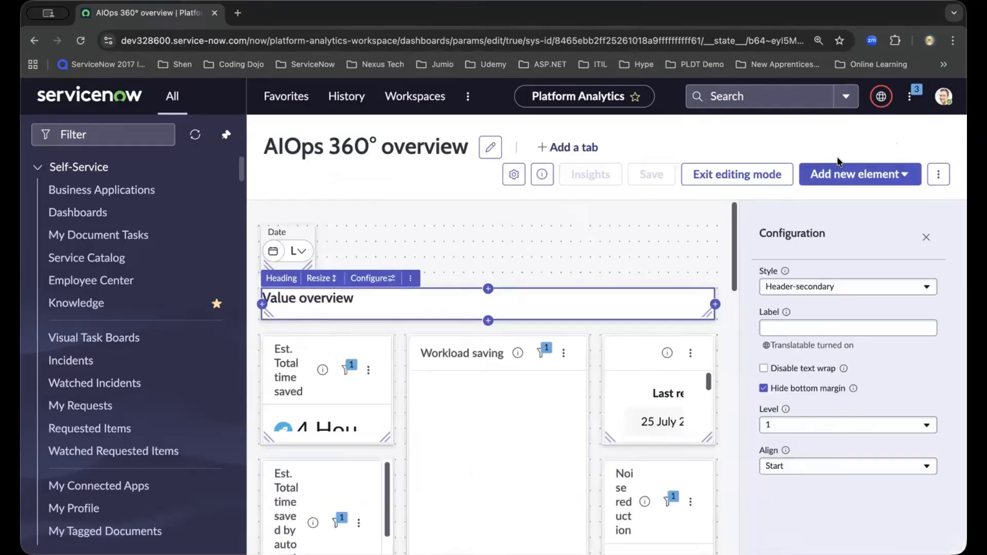
{"action": "left_click", "coordinate": [296, 233]}
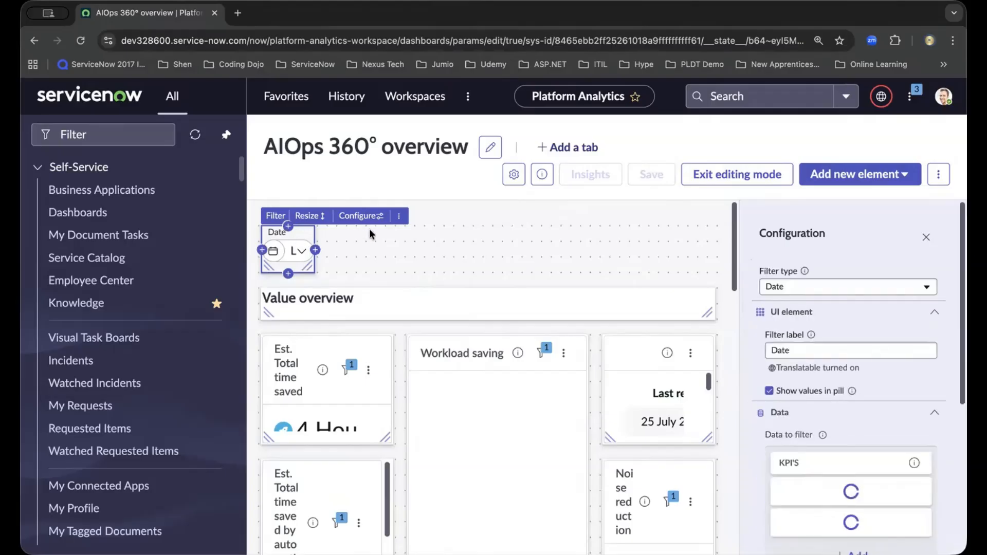
{"action": "left_click", "coordinate": [398, 216]}
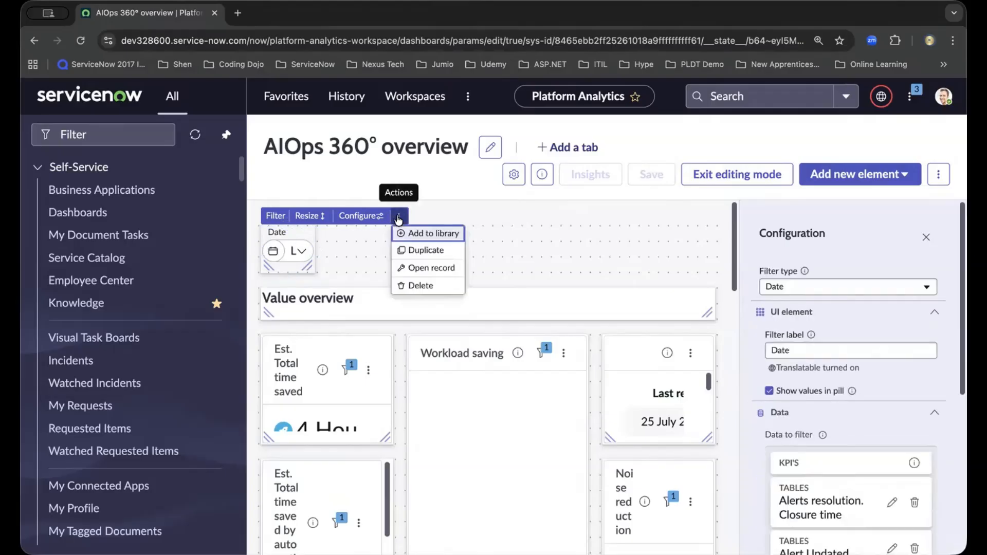
{"action": "left_click", "coordinate": [419, 285]}
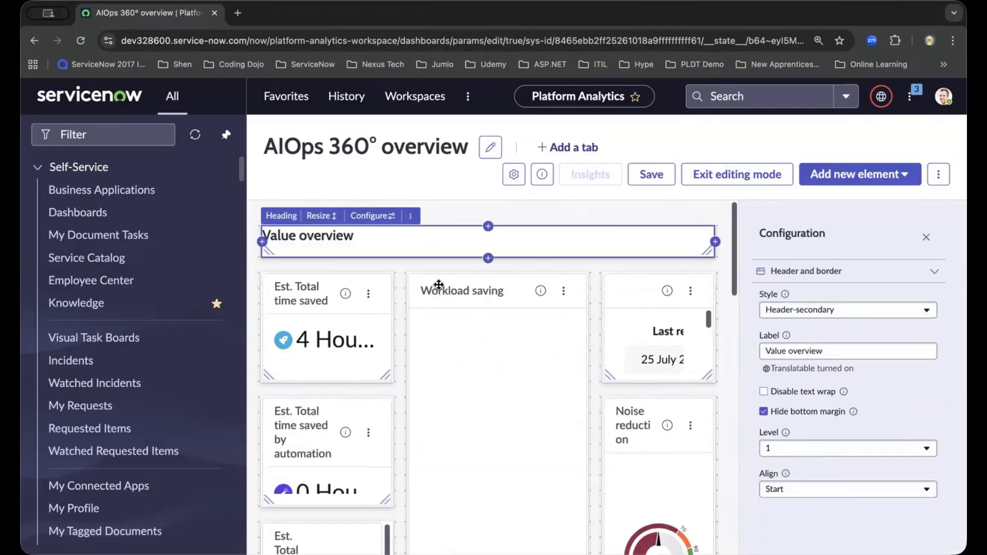
{"action": "left_click", "coordinate": [658, 176]}
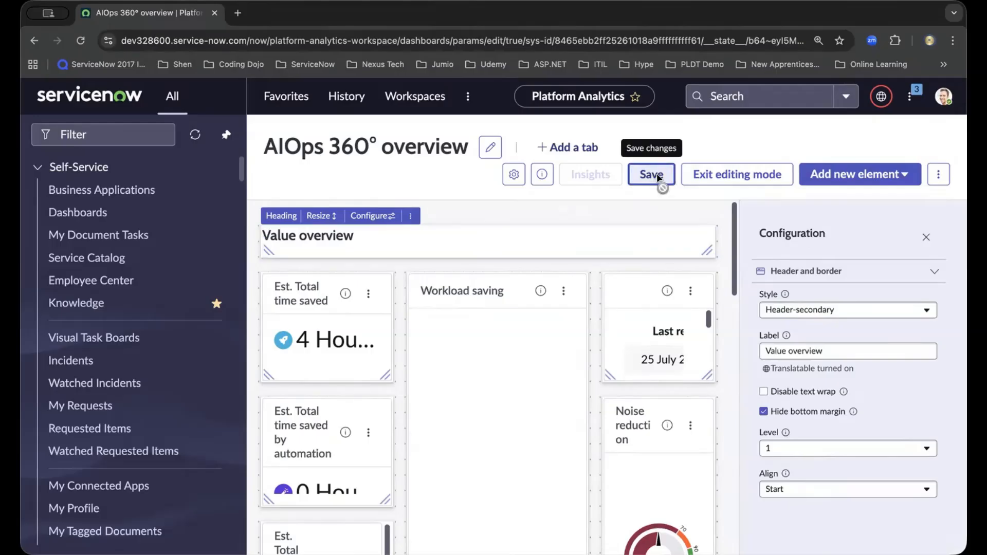
{"action": "left_click", "coordinate": [720, 175]}
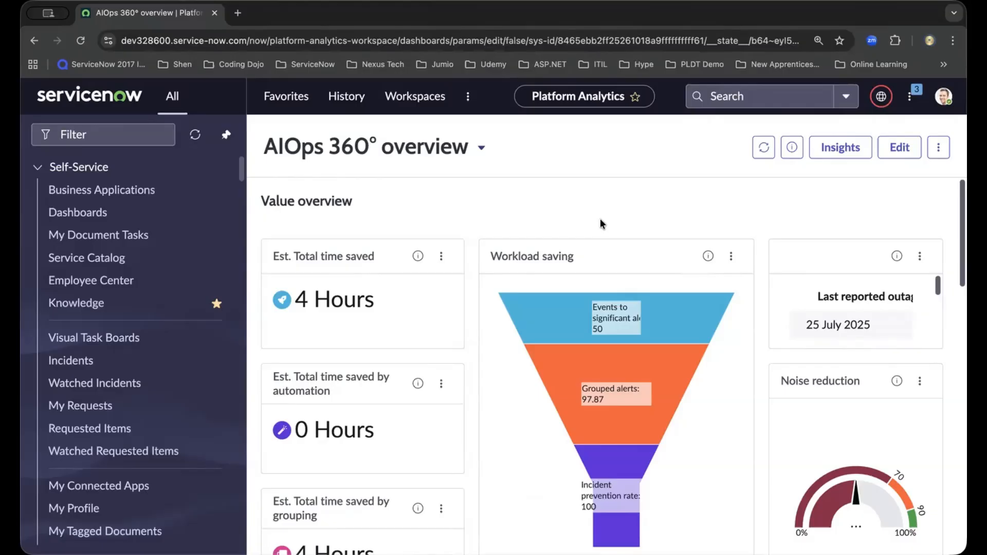
Step: Duplicate the AIOps 360° overview dashboard under the name AIOps 360° overview - Copy
{"action": "left_click", "coordinate": [936, 153]}
{"action": "left_click", "coordinate": [938, 148]}
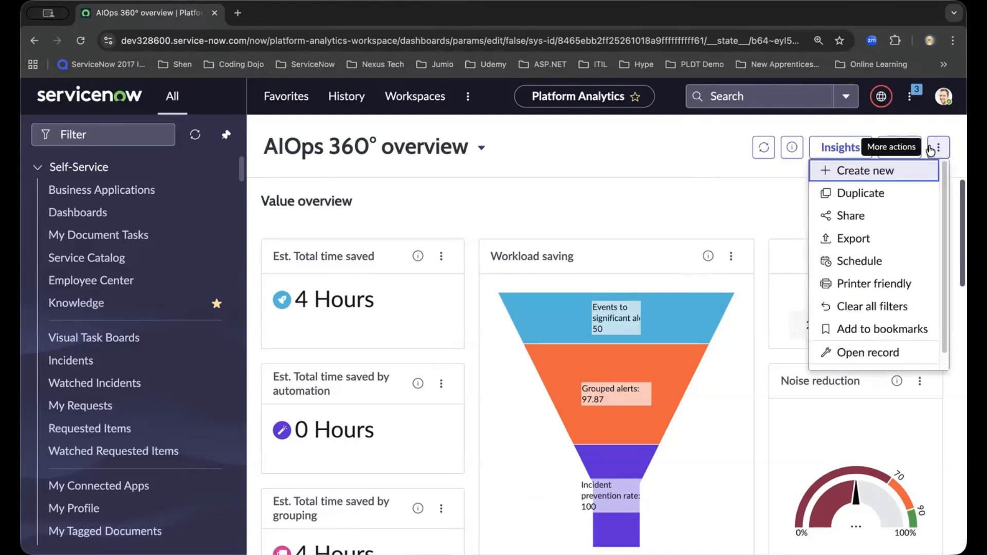
{"action": "left_click", "coordinate": [853, 193]}
{"action": "left_click", "coordinate": [656, 405]}
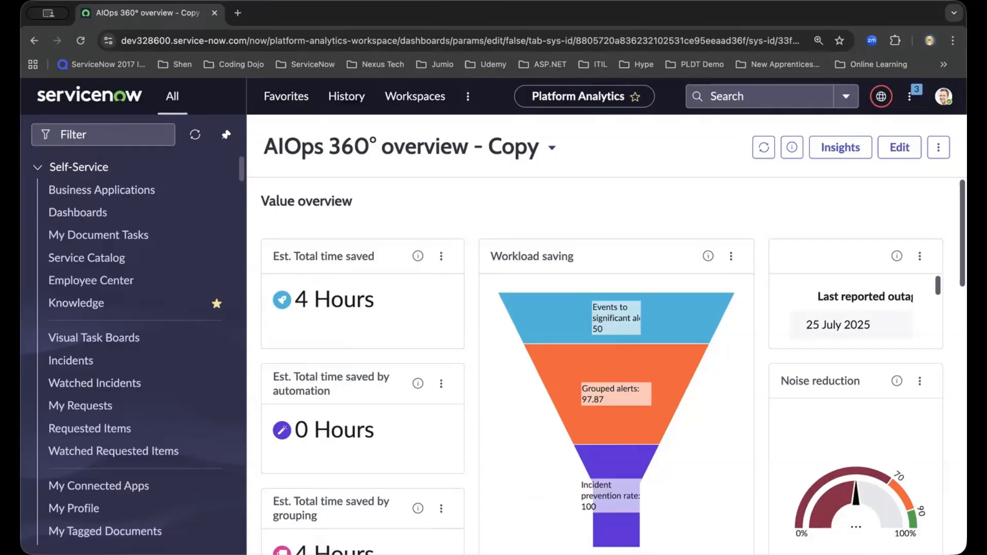
Step: Return to the Dashboard Library, open the AIOps Operational dashboard and check the current application scope
{"action": "left_click", "coordinate": [342, 97]}
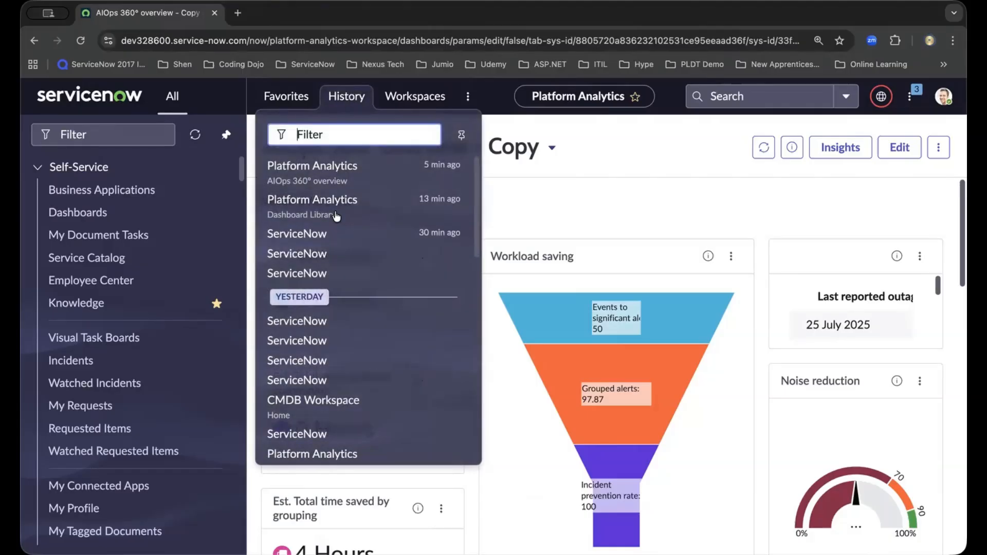
{"action": "left_click", "coordinate": [332, 210]}
{"action": "scroll", "coordinate": [499, 186], "scroll_direction": "down", "scroll_amount": 3}
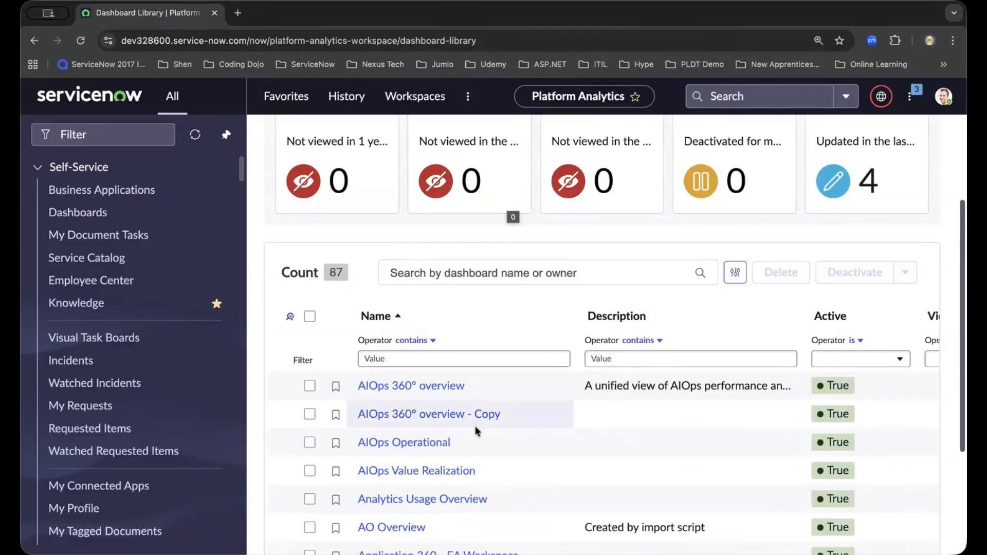
{"action": "left_click", "coordinate": [433, 446]}
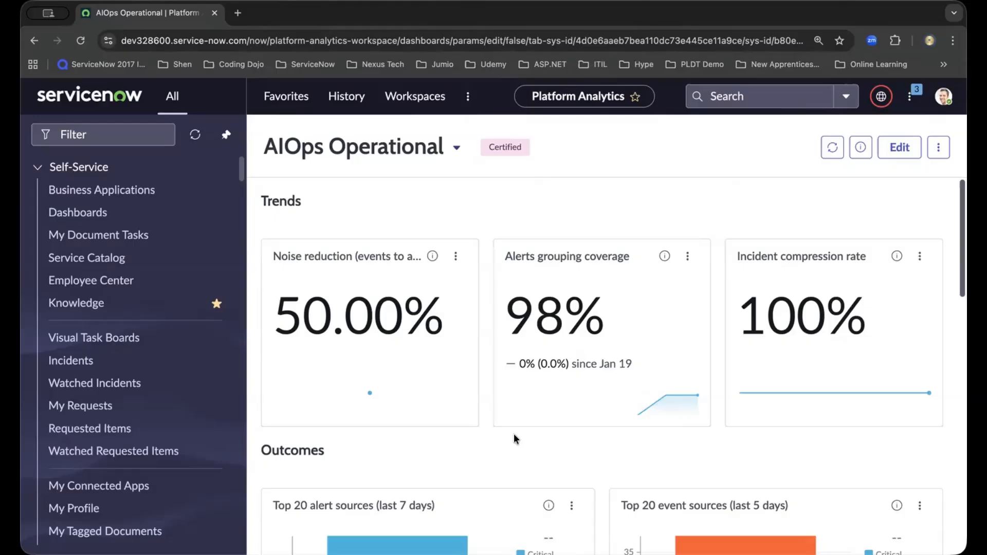
{"action": "left_click", "coordinate": [889, 104]}
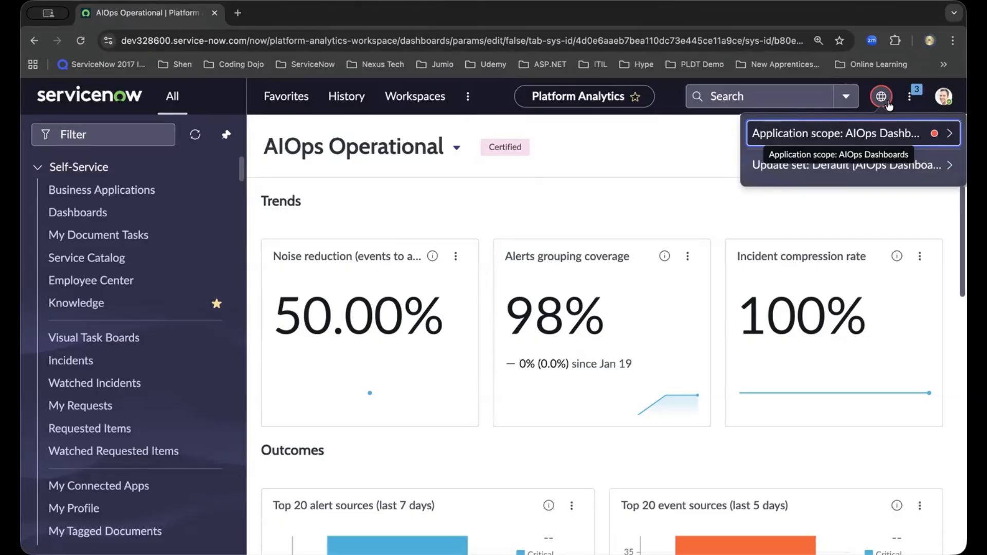
{"action": "left_click", "coordinate": [626, 152]}
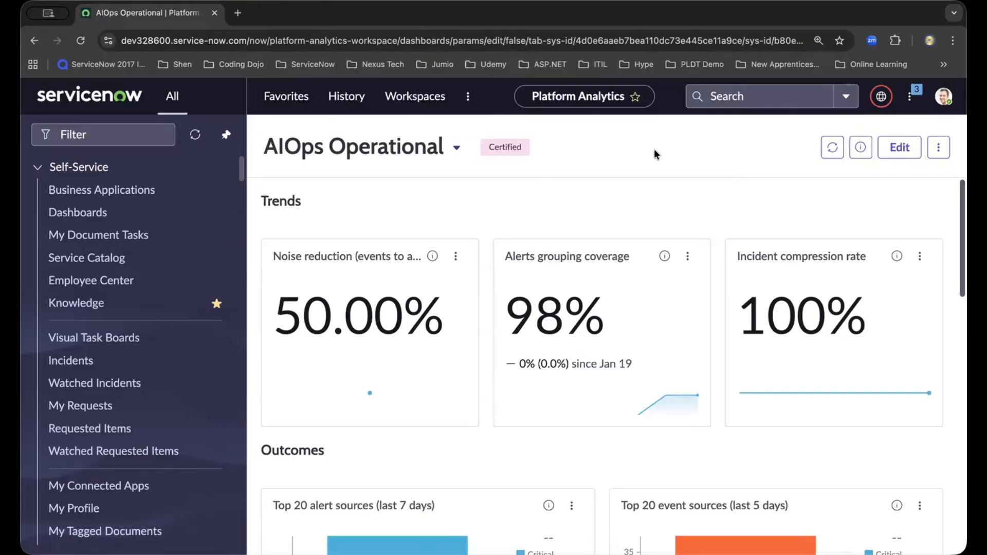
Step: Duplicate the AIOps Operational dashboard under the name AIOps Operational - Copy
{"action": "left_click", "coordinate": [936, 149]}
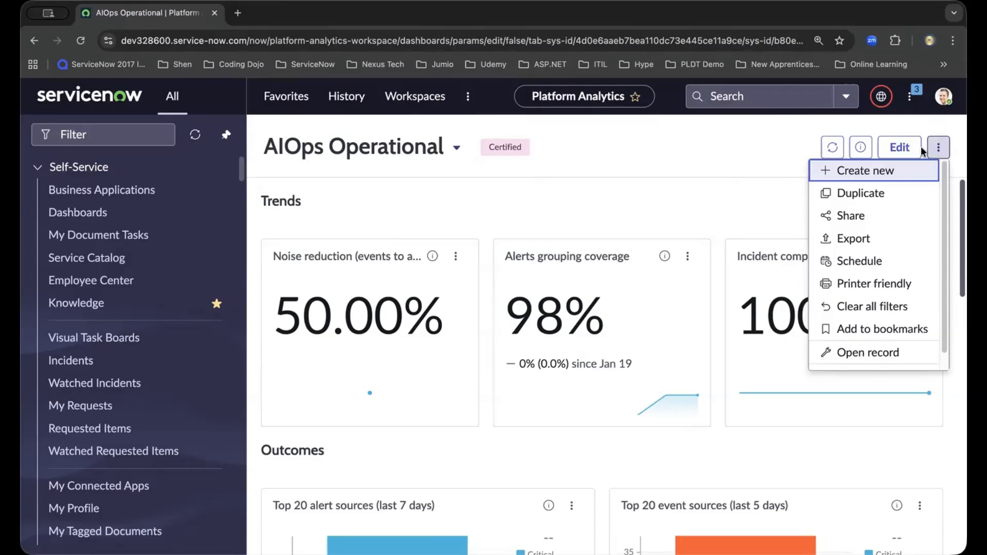
{"action": "left_click", "coordinate": [877, 193]}
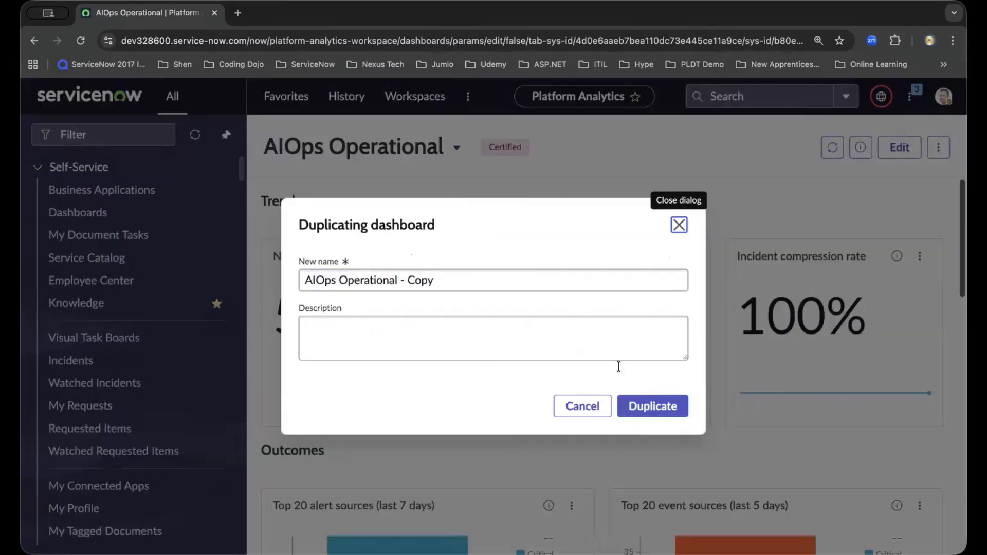
{"action": "left_click", "coordinate": [668, 410]}
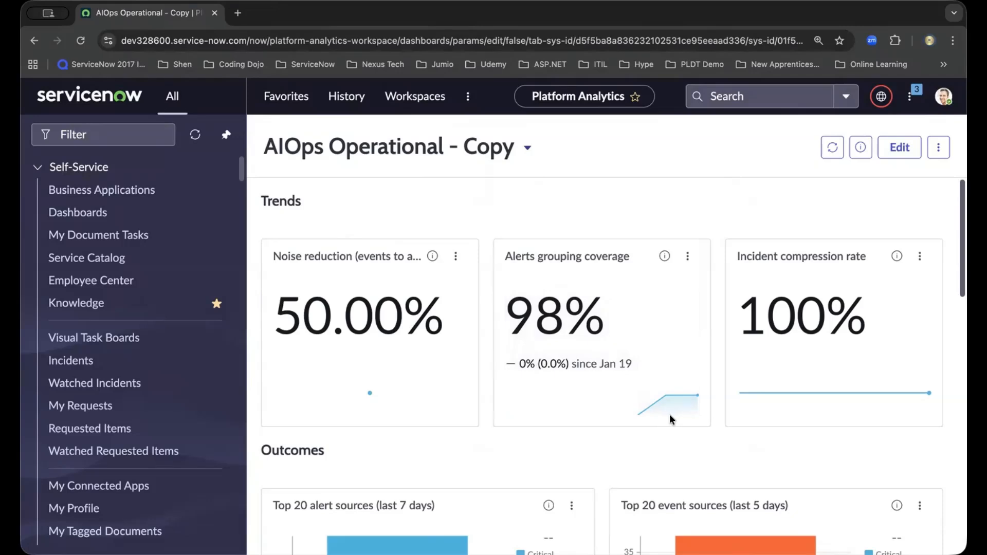
Step: Start editing mode on the AIOps Operational copy and review the element types that can be added
{"action": "left_click", "coordinate": [892, 150]}
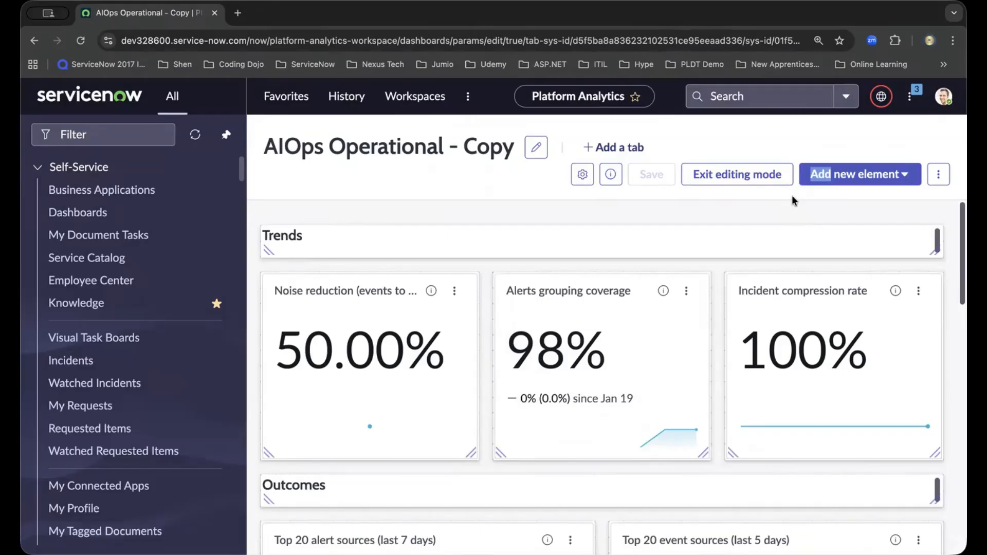
{"action": "left_click", "coordinate": [896, 175]}
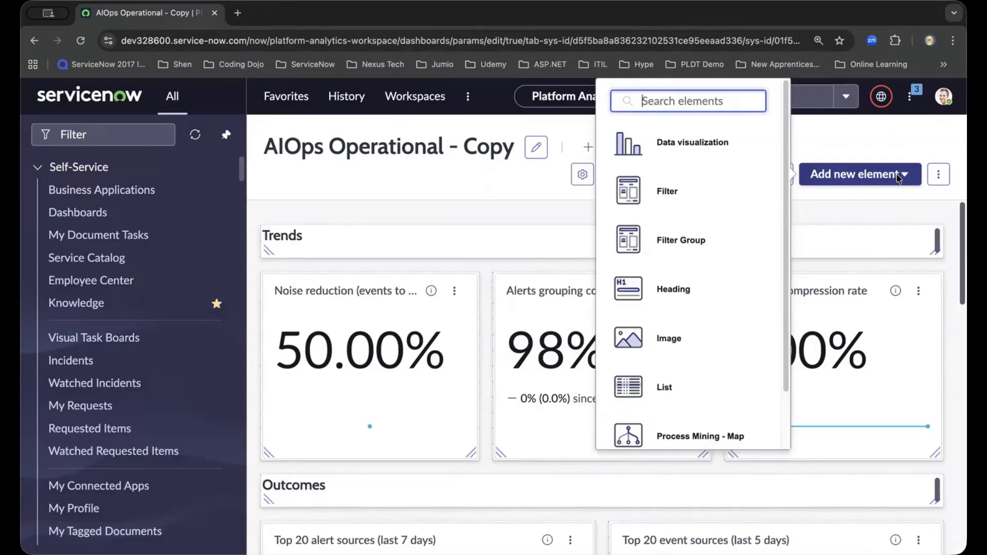
{"action": "left_click", "coordinate": [474, 193]}
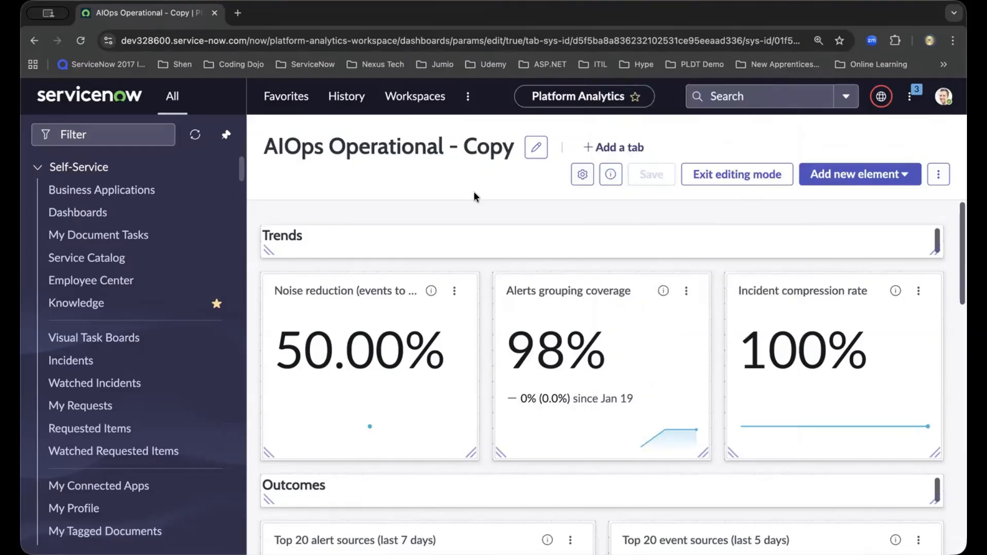